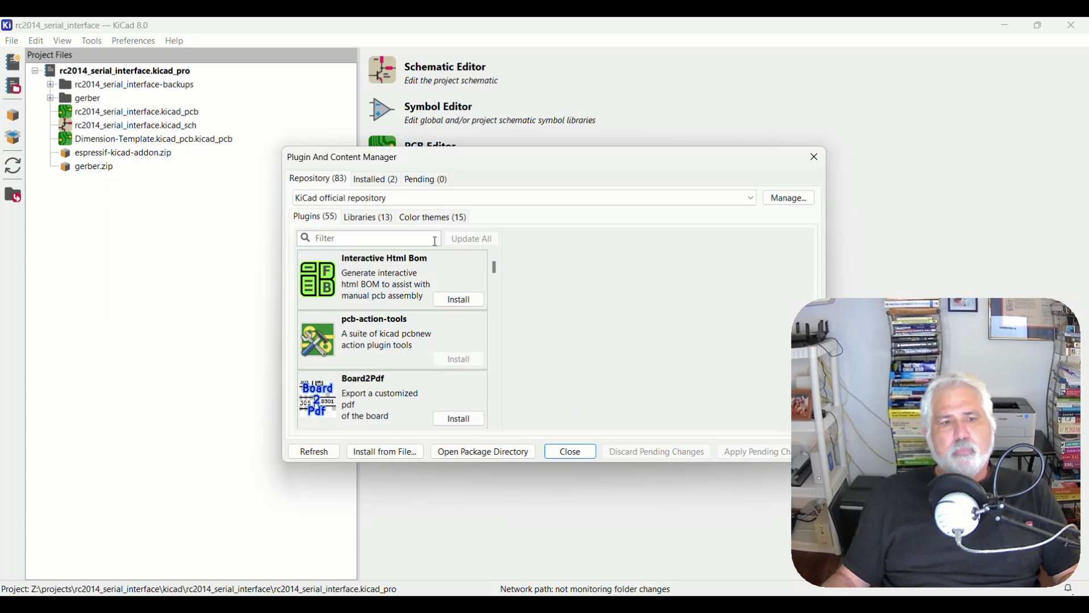
- Filter plugins by 'router', view Freerouting's details (needs Java JRE 17), and follow the adoptium.net link
click(382, 238)
text(r)
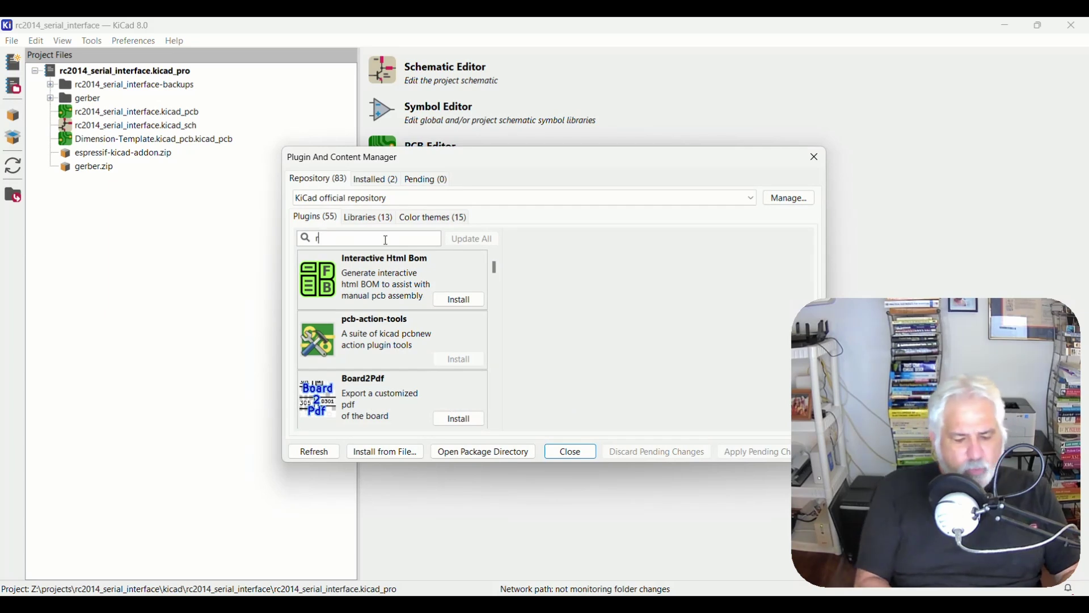
text(outer)
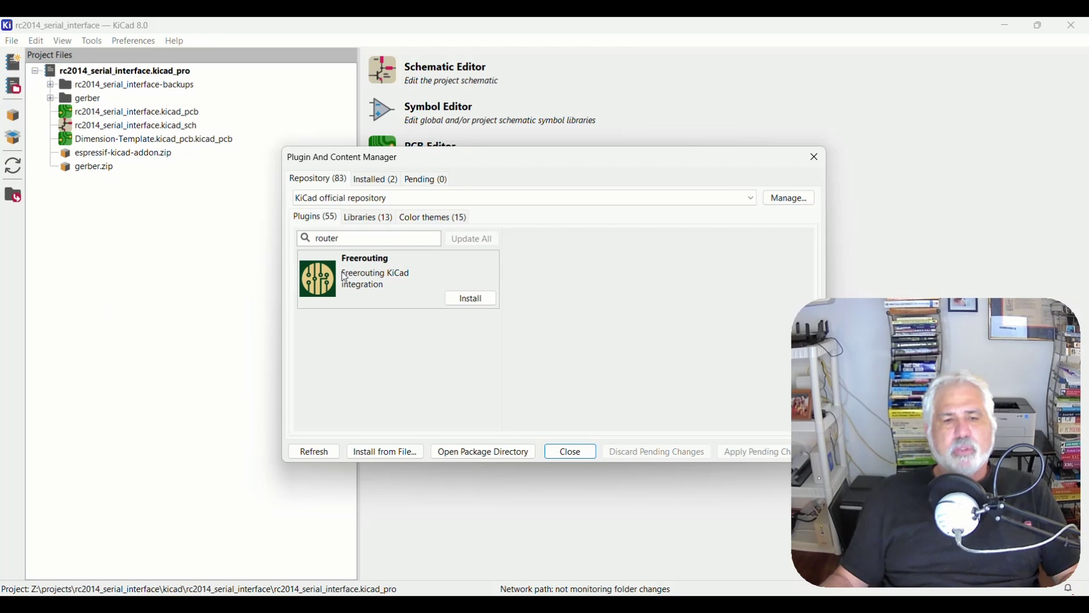
click(364, 291)
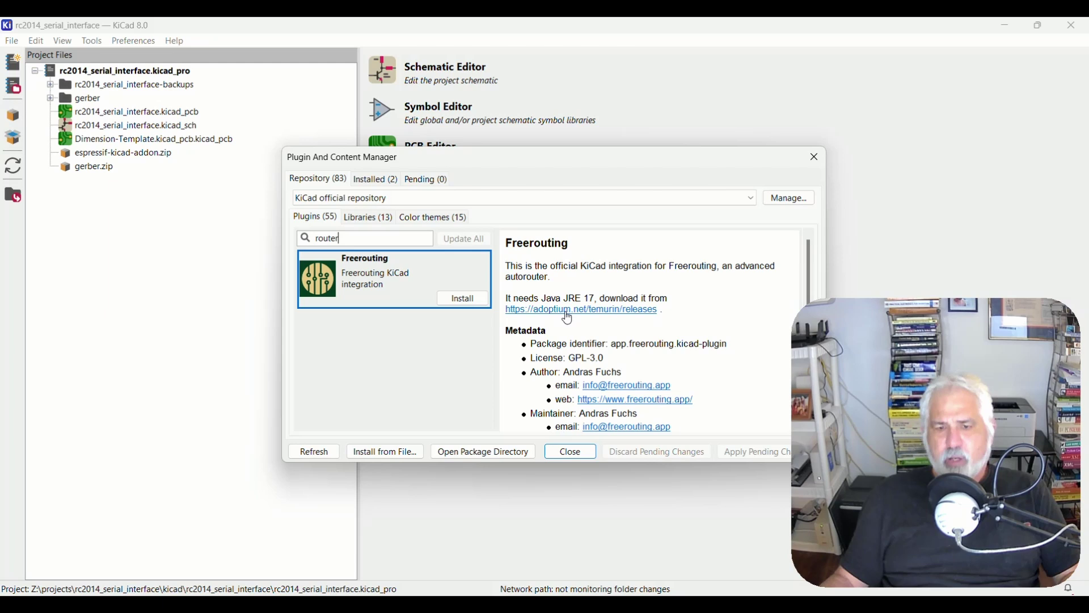
click(569, 311)
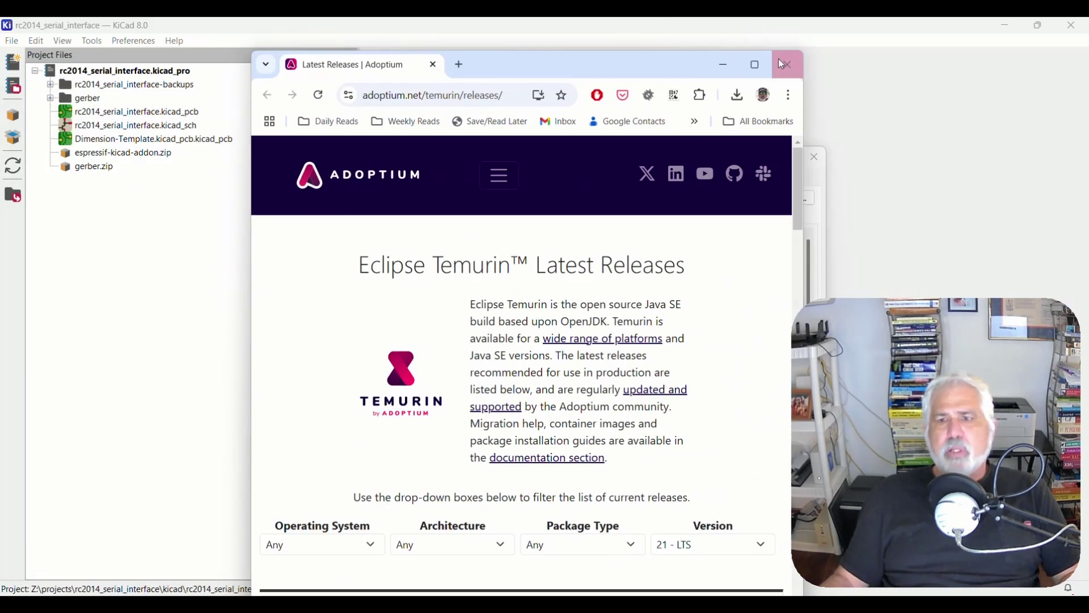
- Maximise the Adoptium page and filter Temurin releases to Windows, x64
click(763, 61)
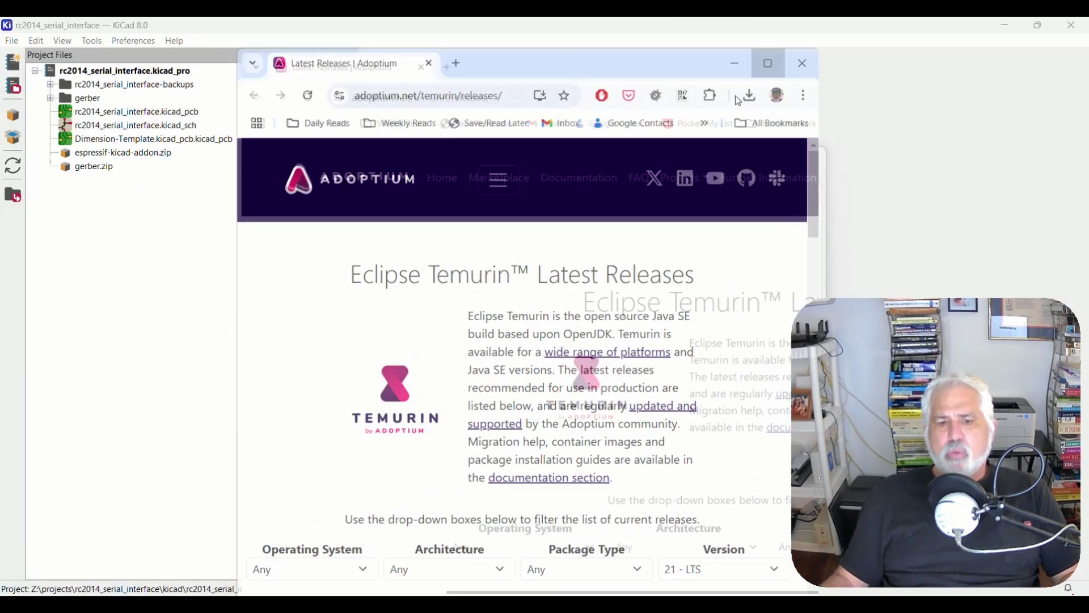
scroll(510, 389, down, 5)
click(352, 161)
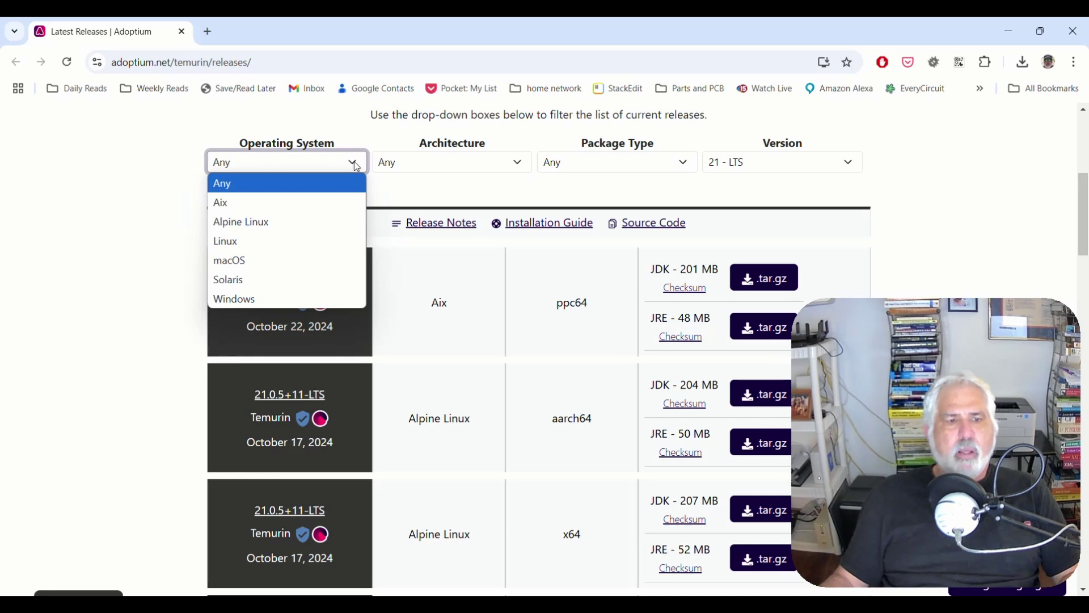
click(289, 296)
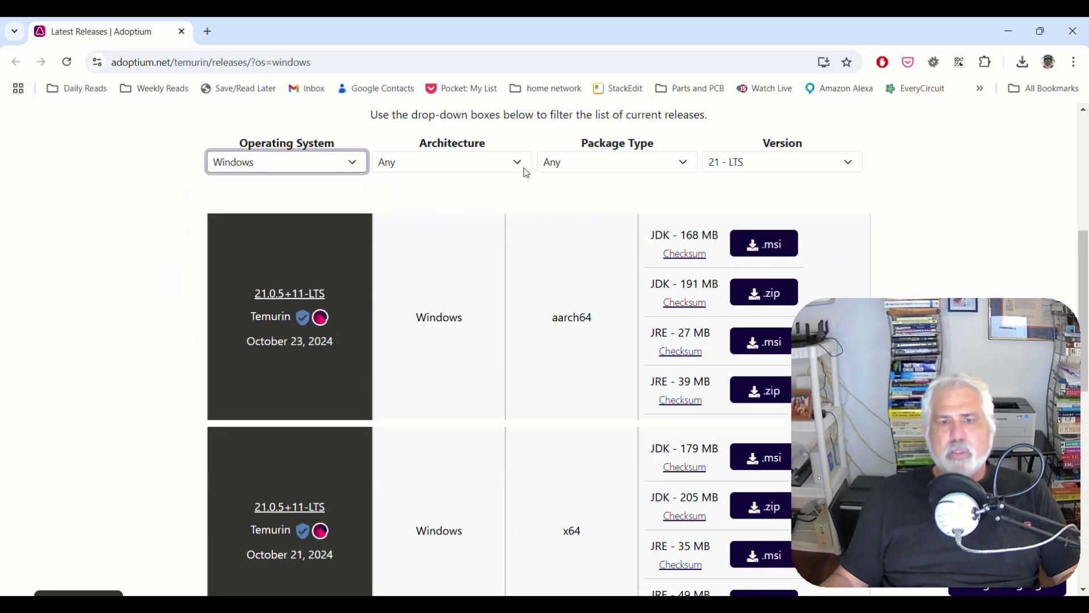
click(520, 166)
click(439, 340)
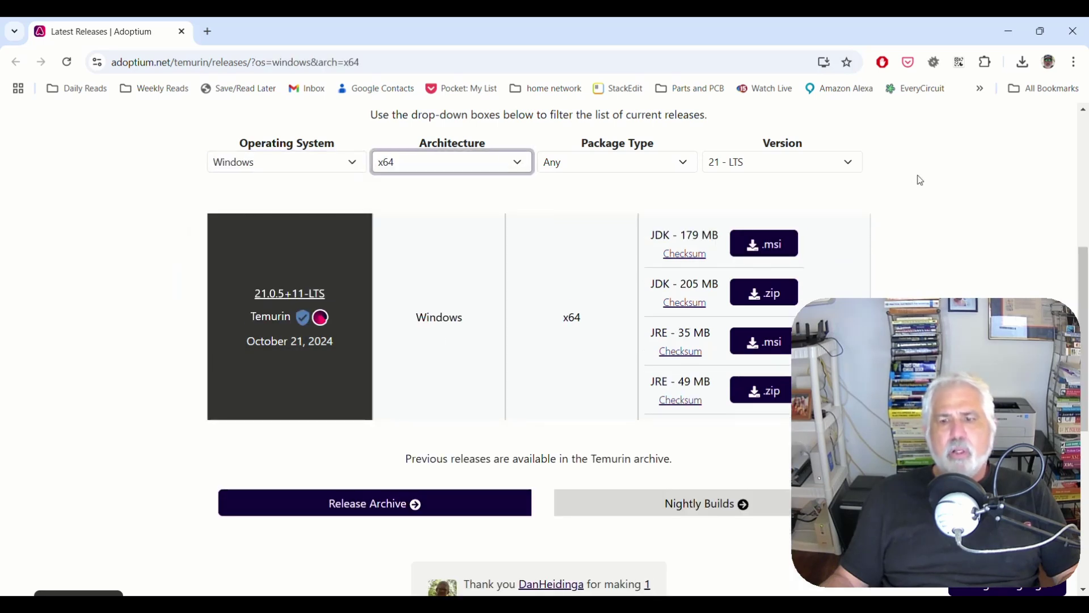
- Run the downloaded OpenJDK21U JRE .msi installer from the recent downloads
scroll(908, 187, down, 1)
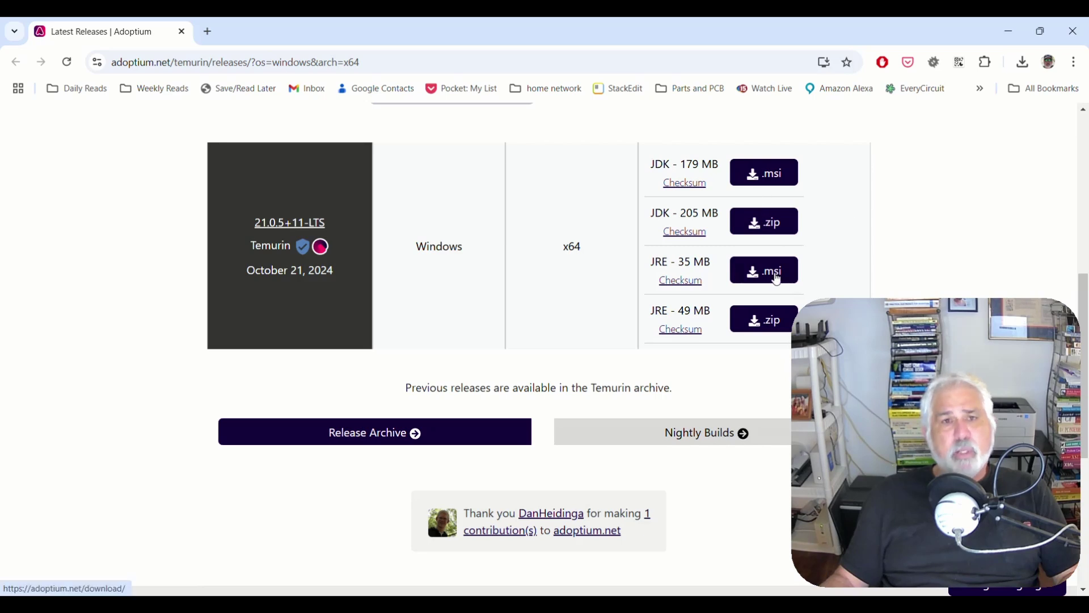
click(1025, 63)
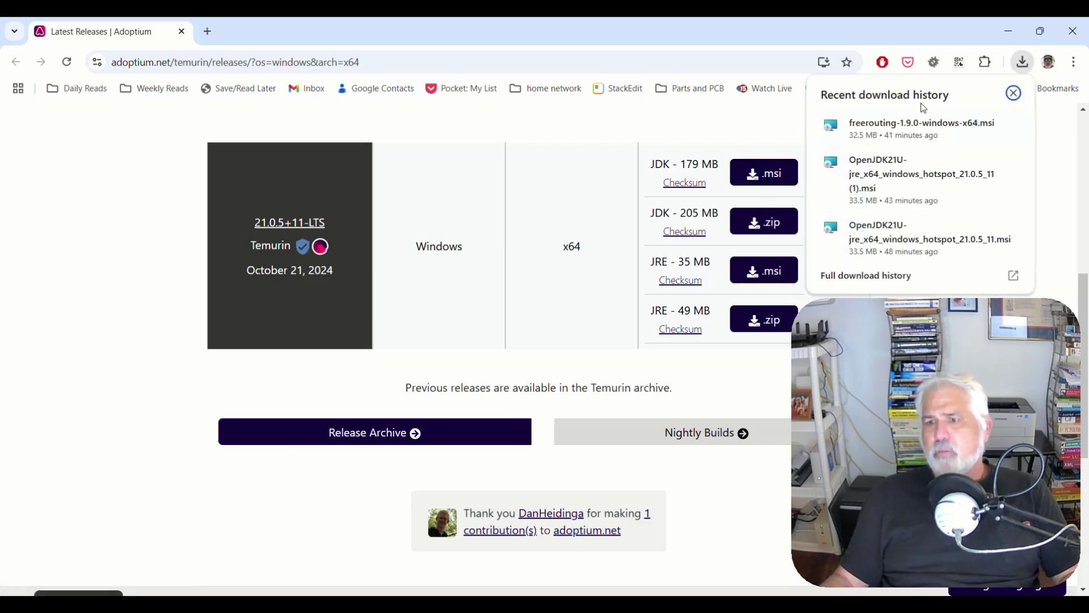
click(1012, 227)
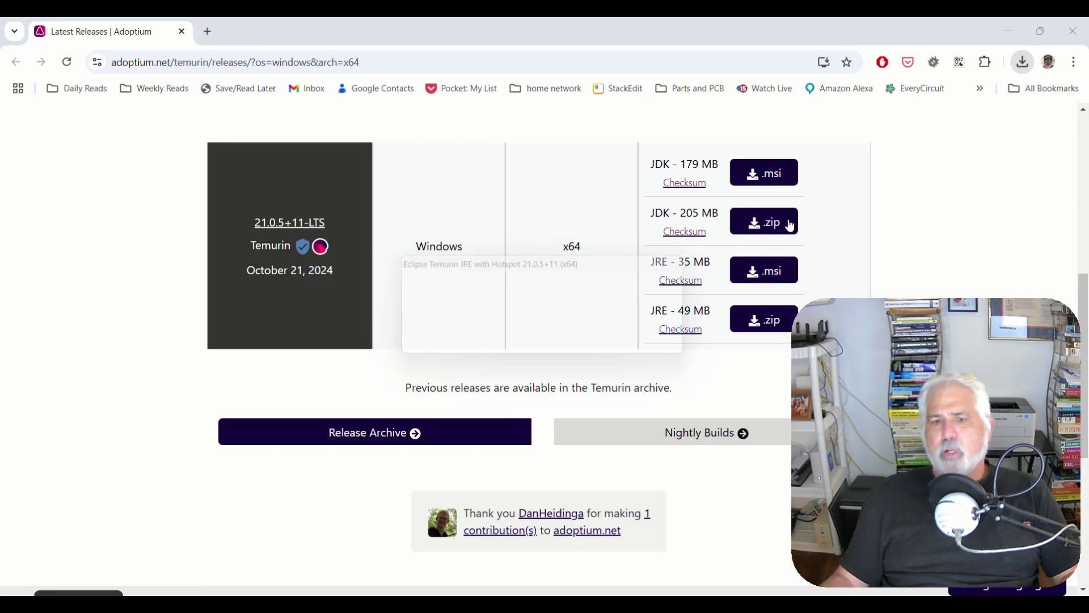
- Install Temurin JRE 21.0.5+11 for all users with default setup, then close the browser
click(619, 424)
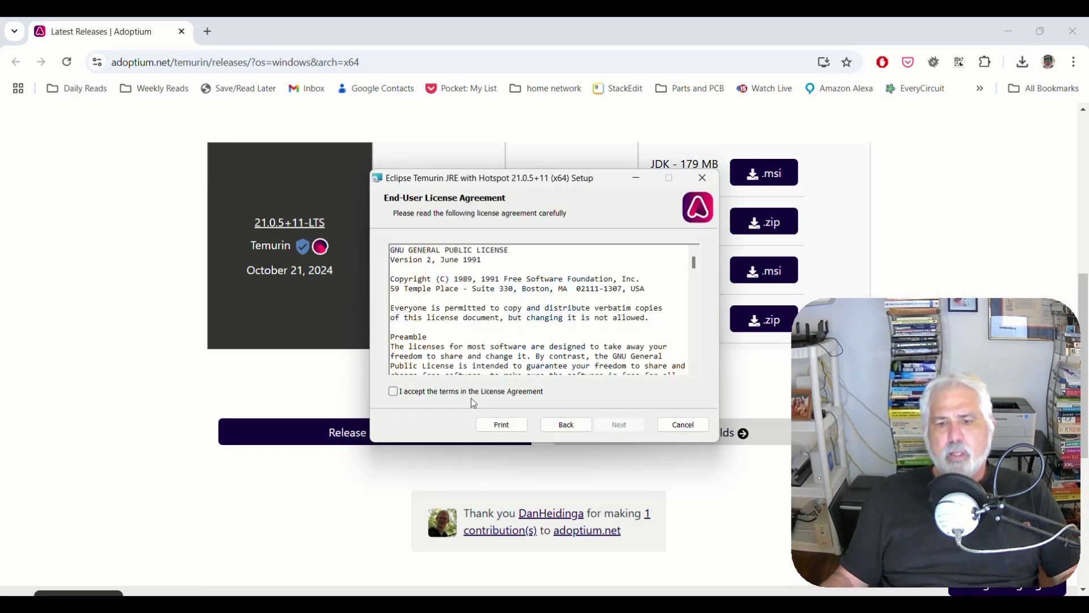
click(446, 392)
click(630, 431)
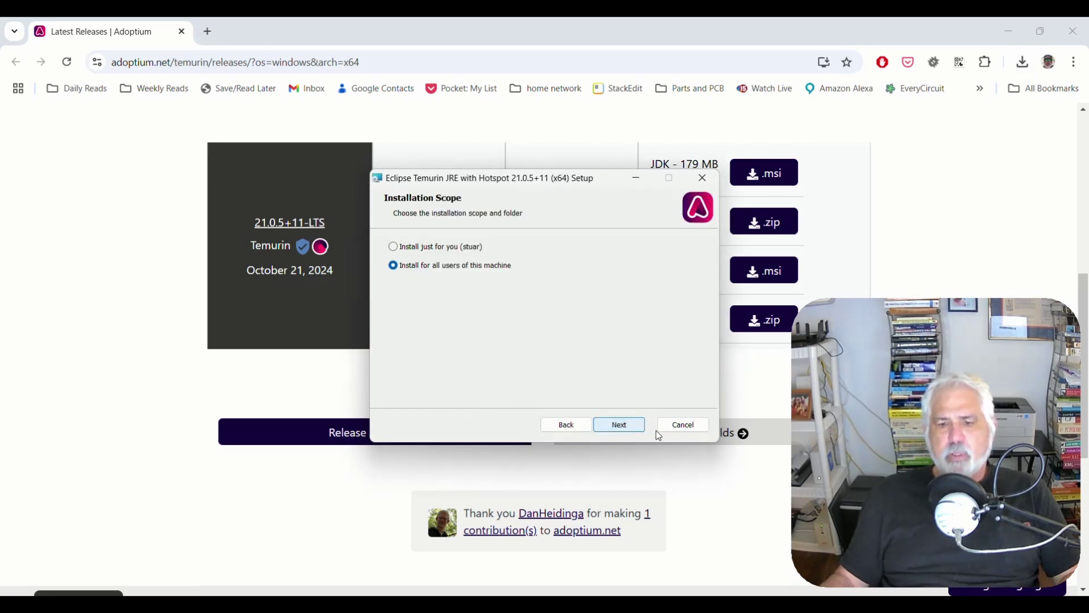
click(623, 424)
click(627, 424)
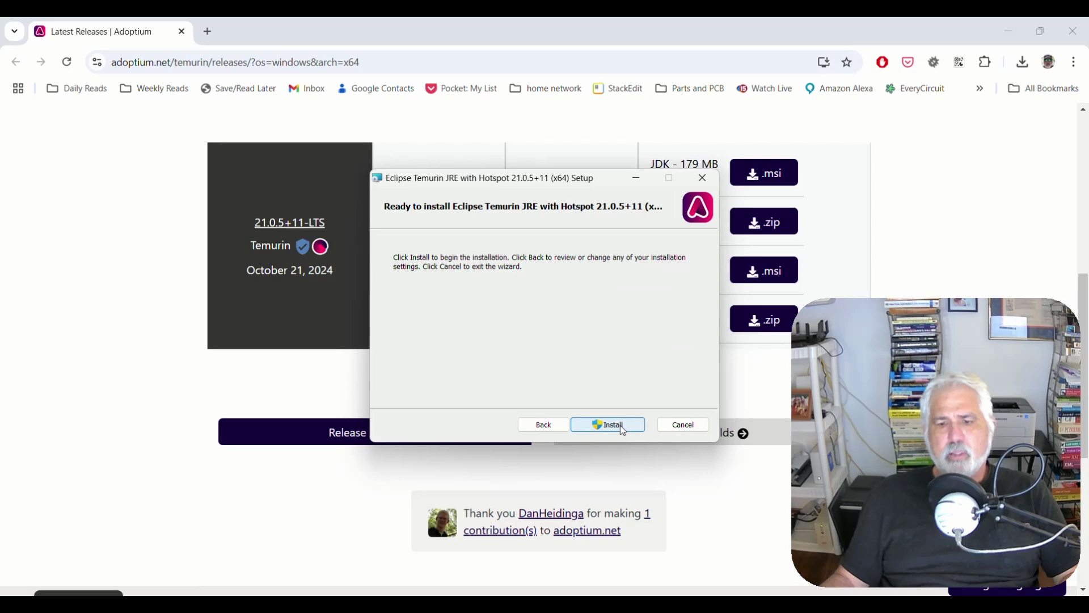
click(622, 425)
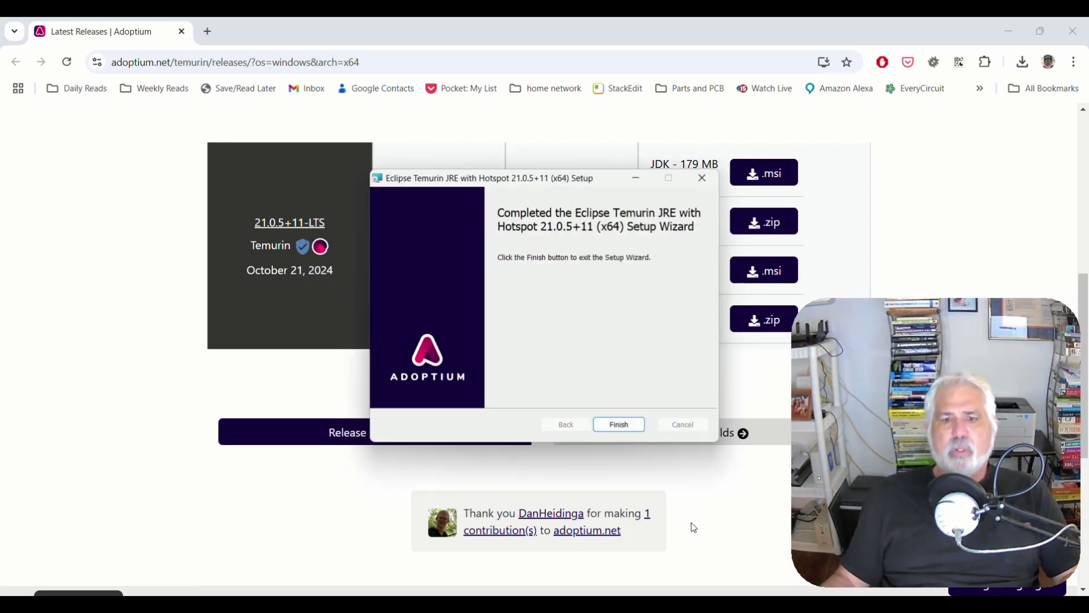
click(622, 426)
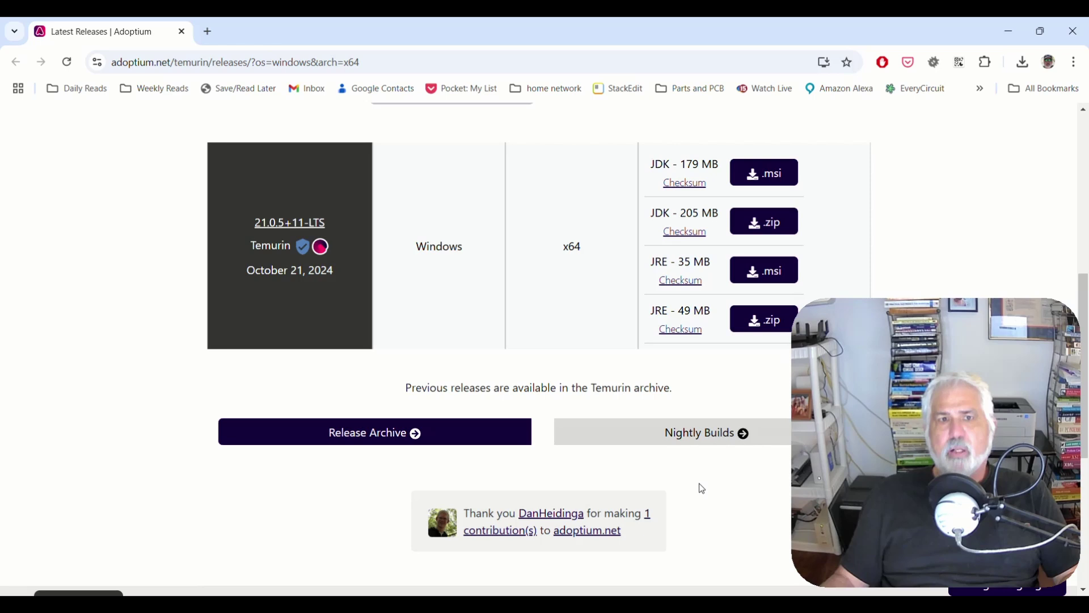
click(1073, 36)
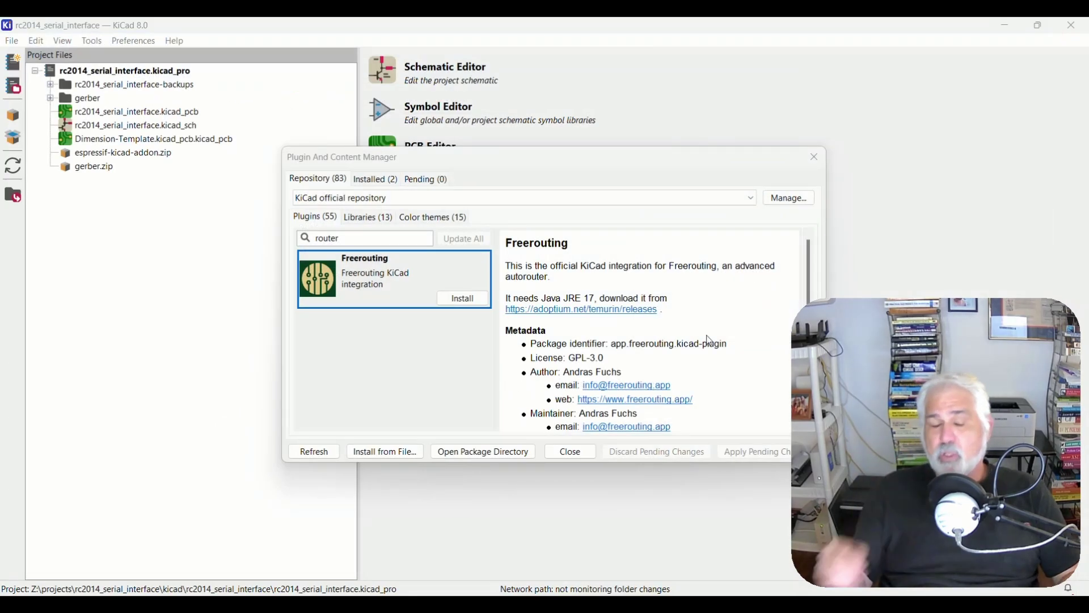
- Scroll Freerouting's description to the version table and reposition the opened GitHub integrations/KiCad window
scroll(677, 349, down, 3)
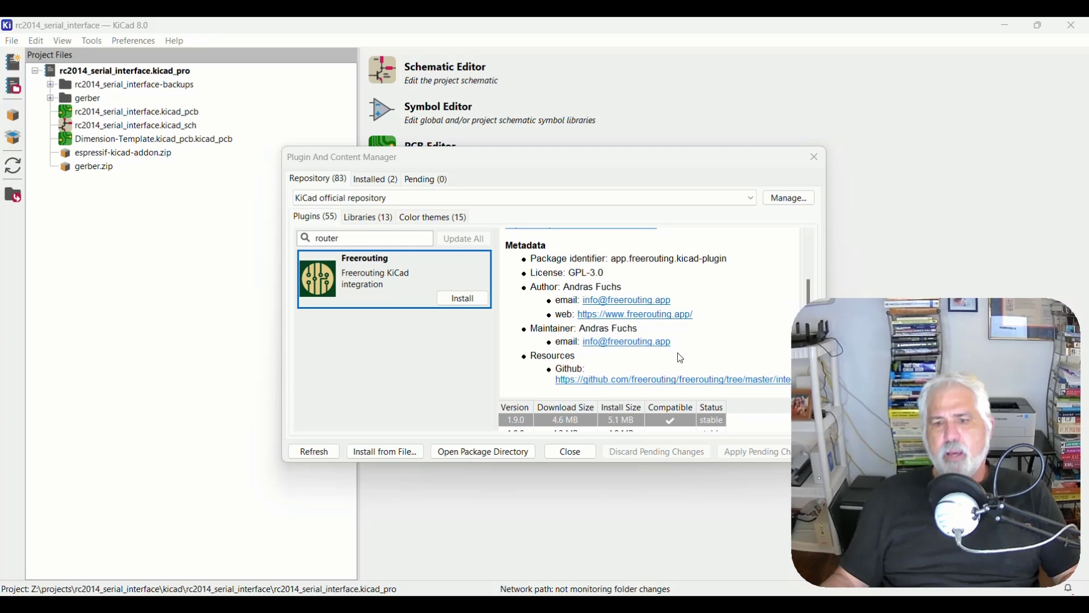
scroll(681, 358, down, 1)
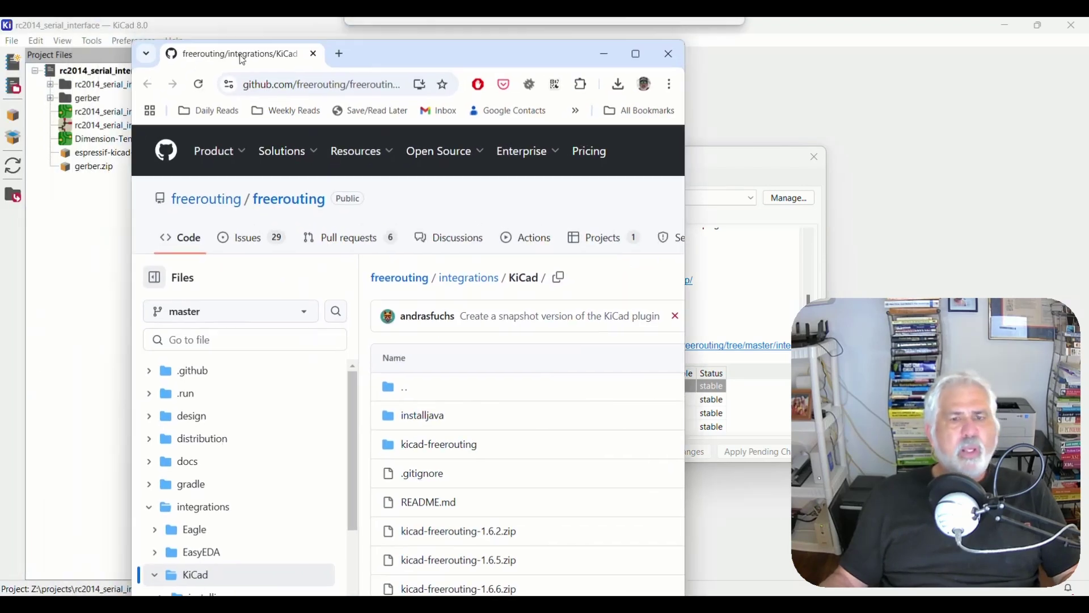
drag(462, 41, 522, 74)
- Maximise the GitHub page and go to the freerouting repository's main page
click(709, 86)
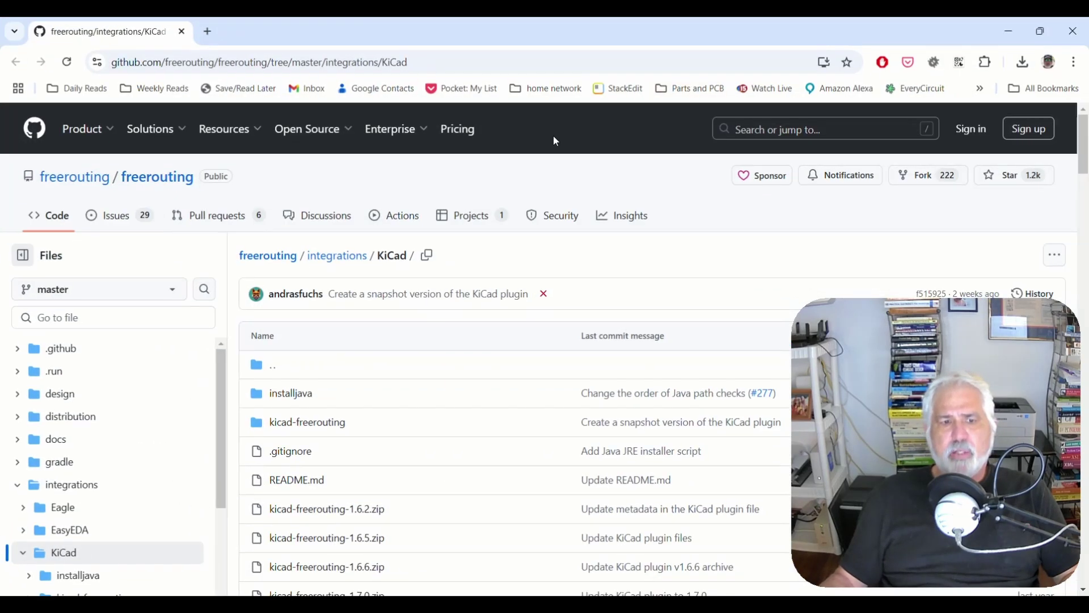
scroll(433, 394, down, 10)
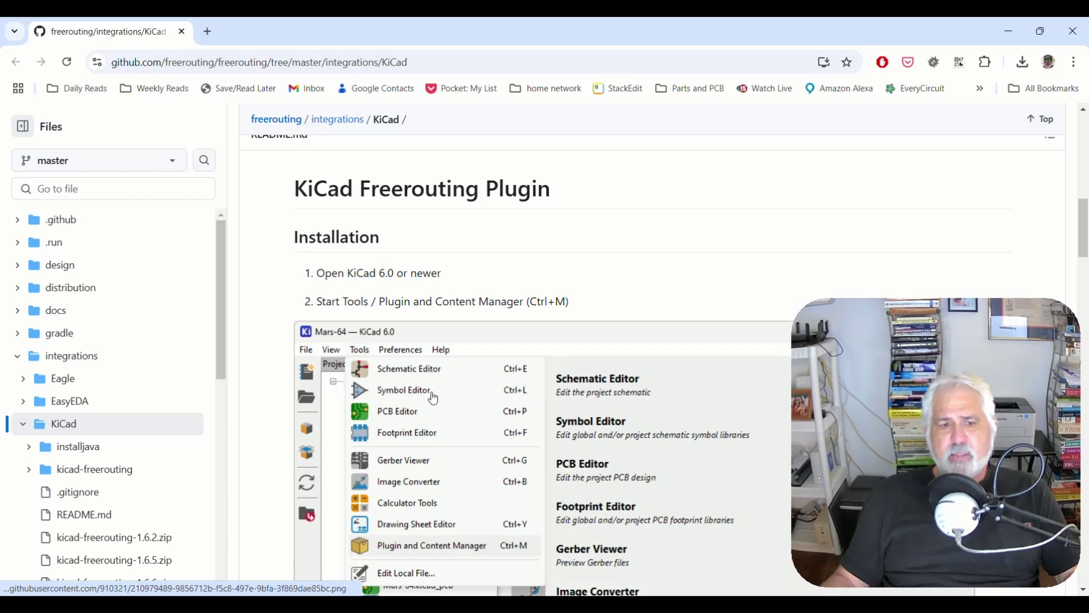
scroll(433, 397, up, 12)
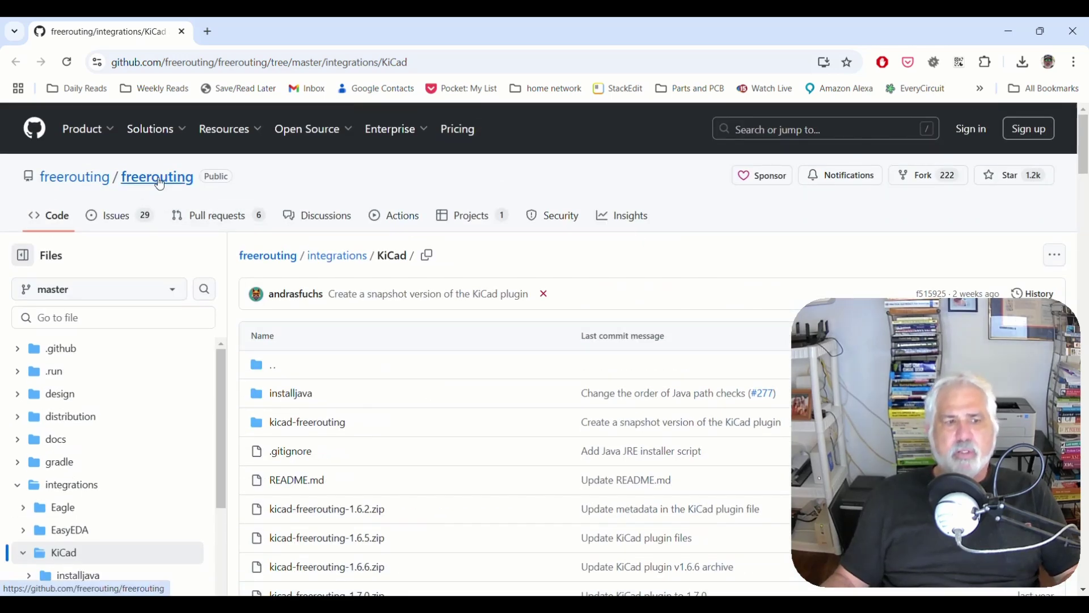
click(160, 183)
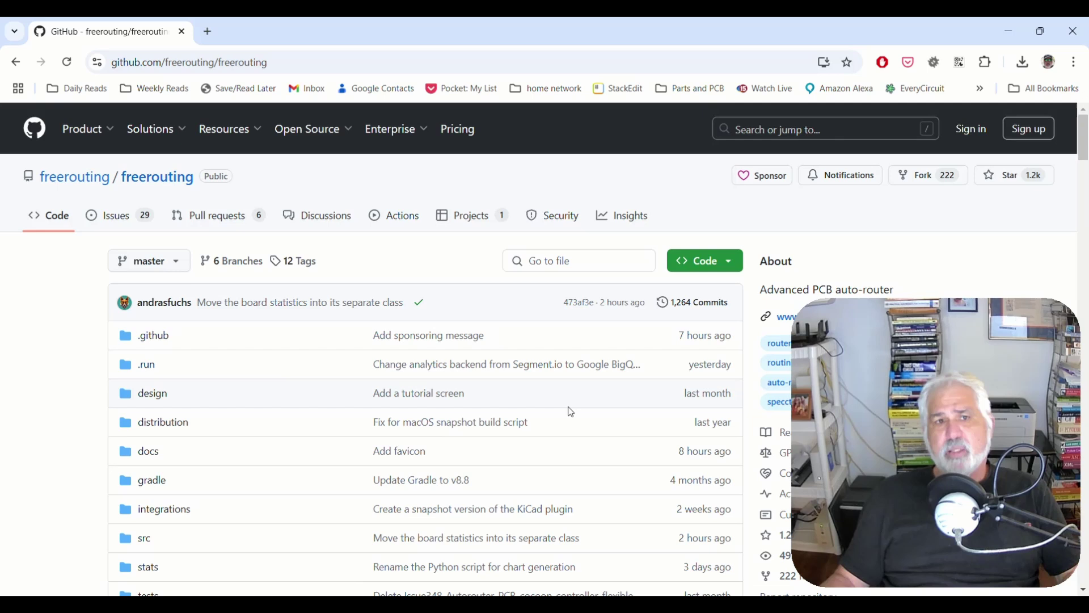
- Open the Freerouting releases page and scroll to the v1.9.0 assets with the Windows x64 msi
scroll(569, 402, down, 15)
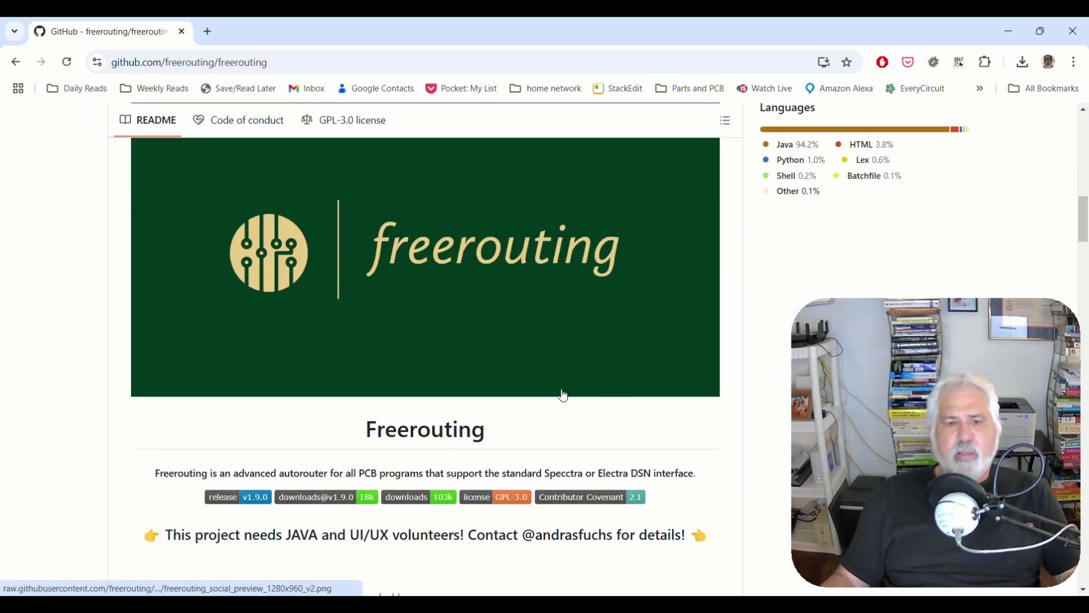
scroll(563, 391, down, 1)
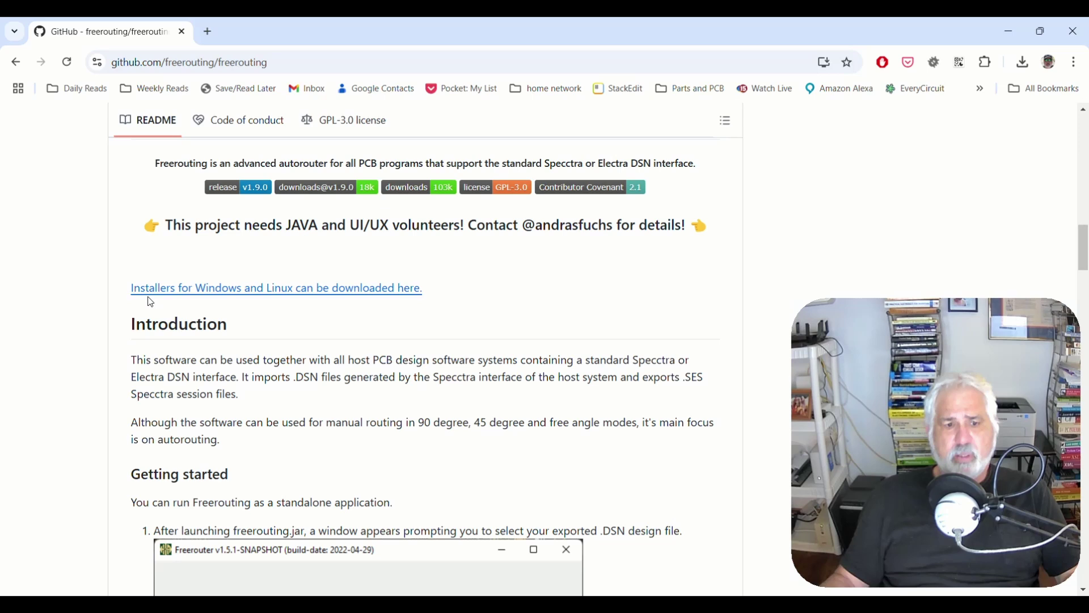
click(363, 292)
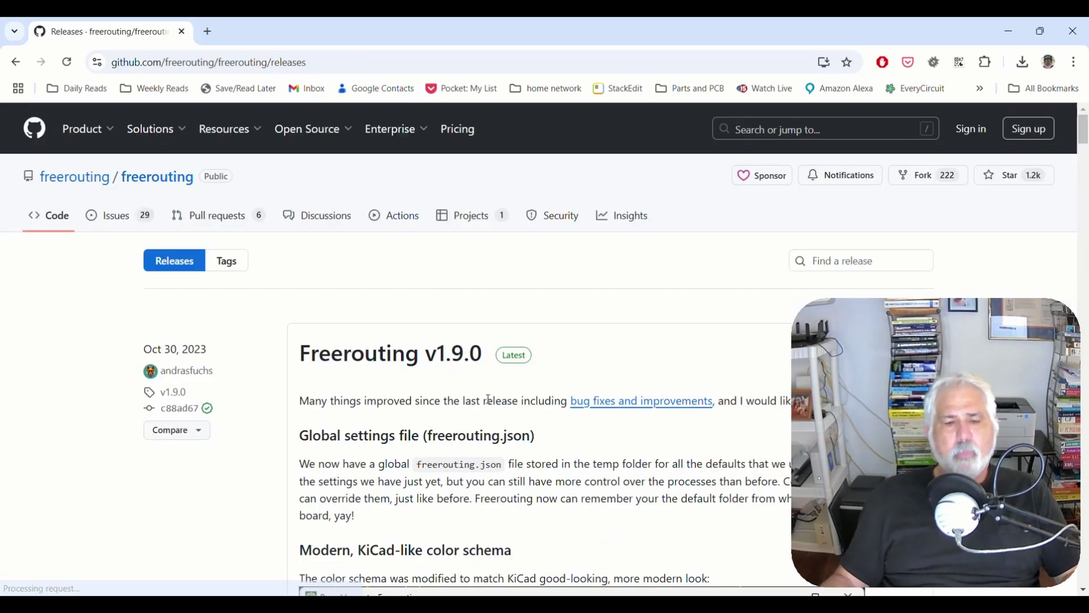
scroll(505, 397, down, 15)
scroll(508, 385, down, 8)
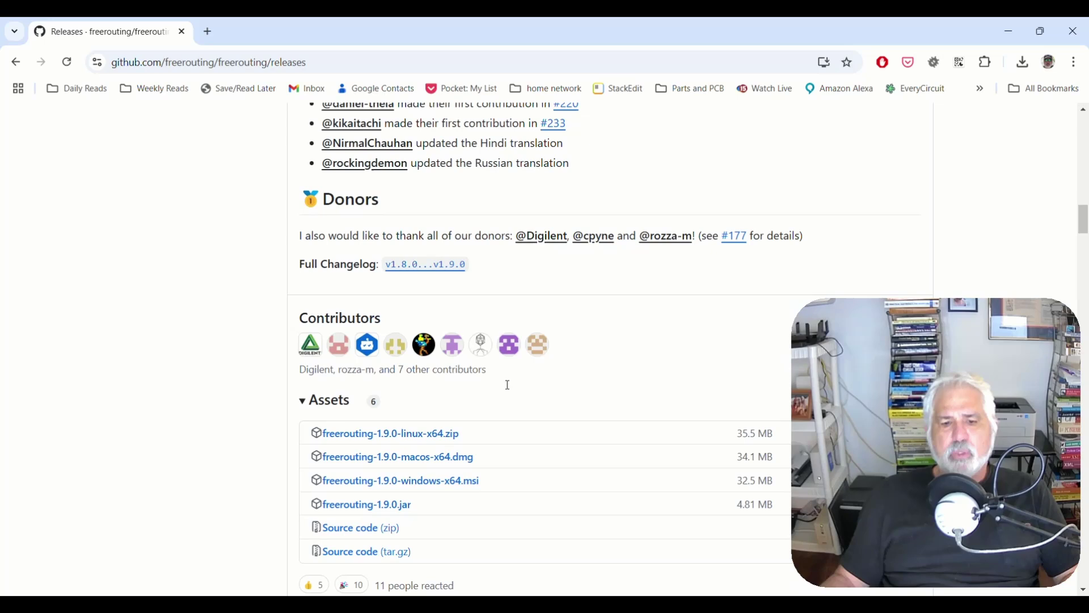
scroll(429, 304, down, 1)
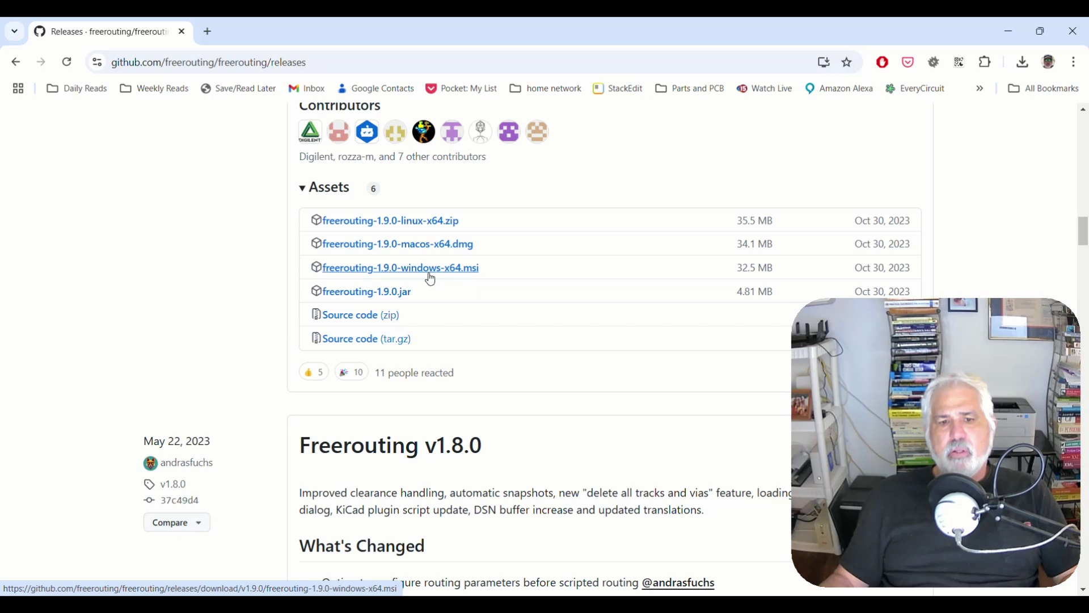
- Run freerouting-1.9.0-windows-x64.msi, accept the GPL terms, and complete the installation
click(1022, 62)
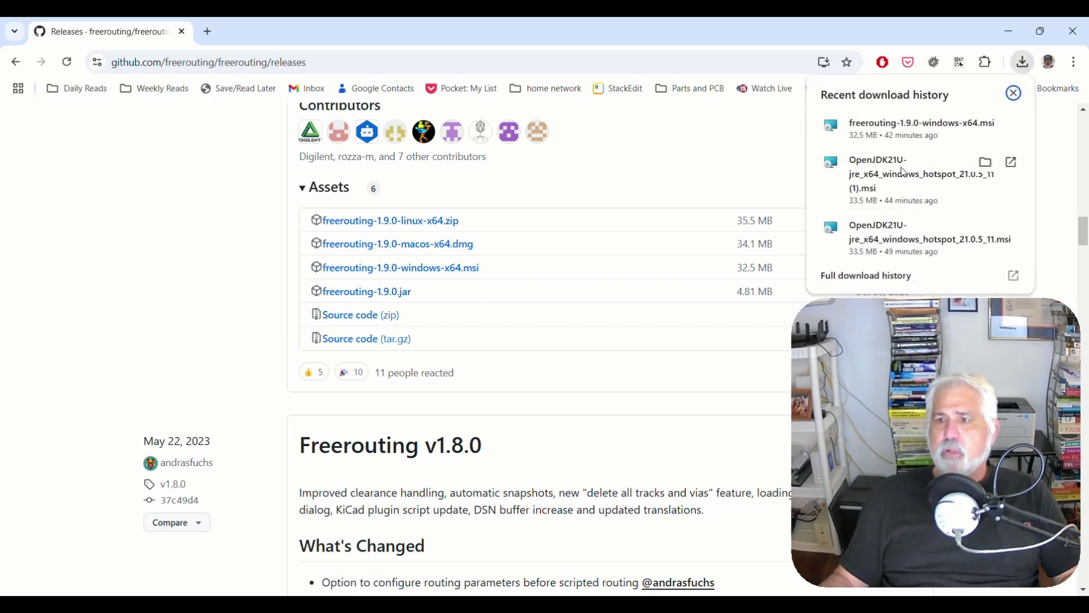
click(1012, 125)
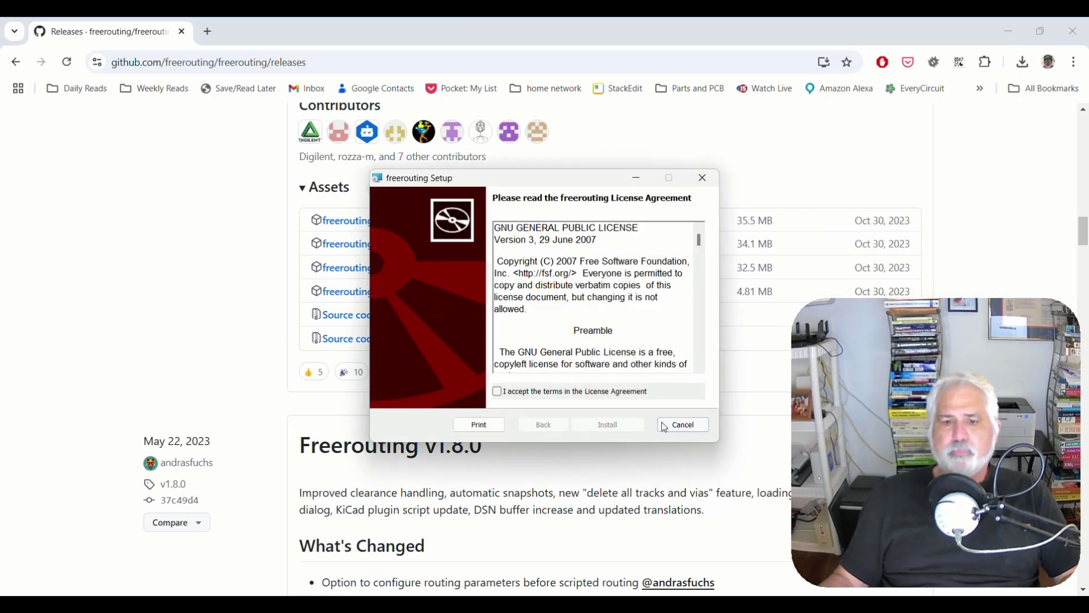
click(498, 391)
click(607, 426)
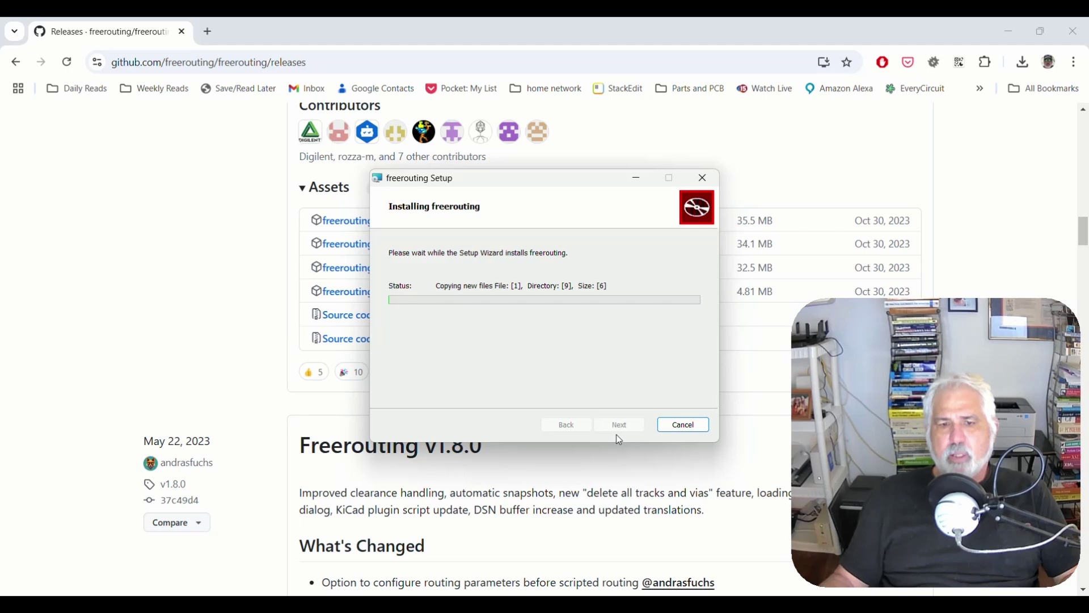
click(620, 424)
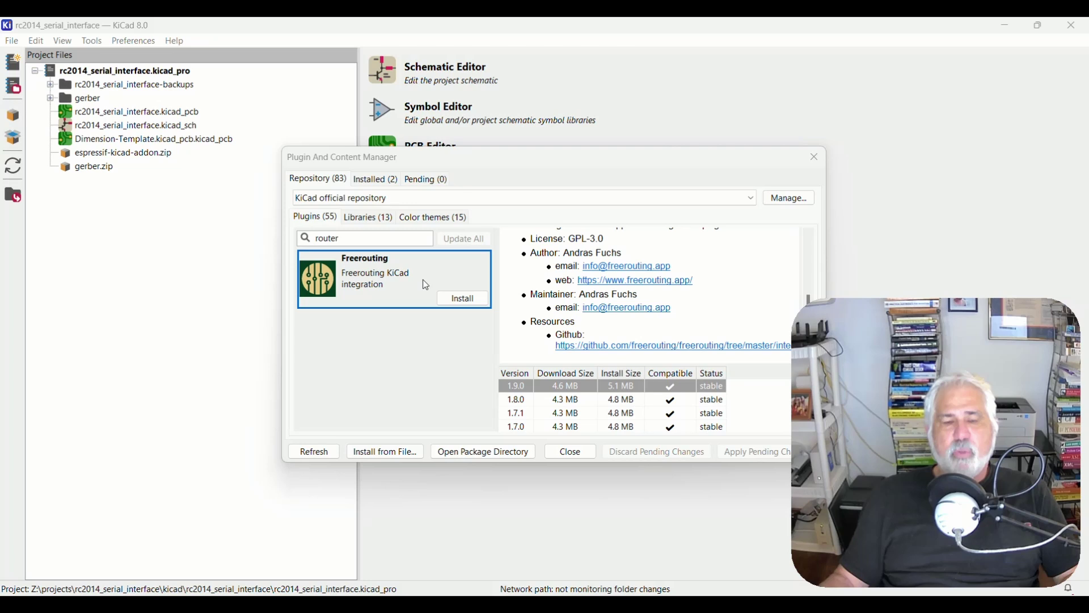
- Install the Freerouting plugin in Plugin And Content Manager, apply the changes, and close the manager
click(462, 298)
drag(592, 159, 538, 135)
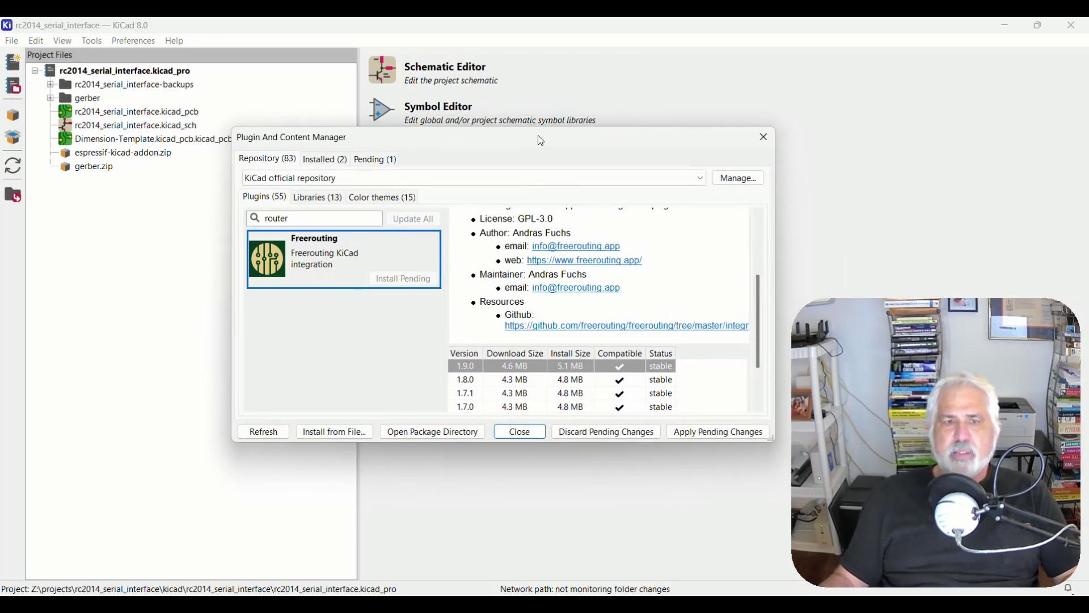
click(721, 429)
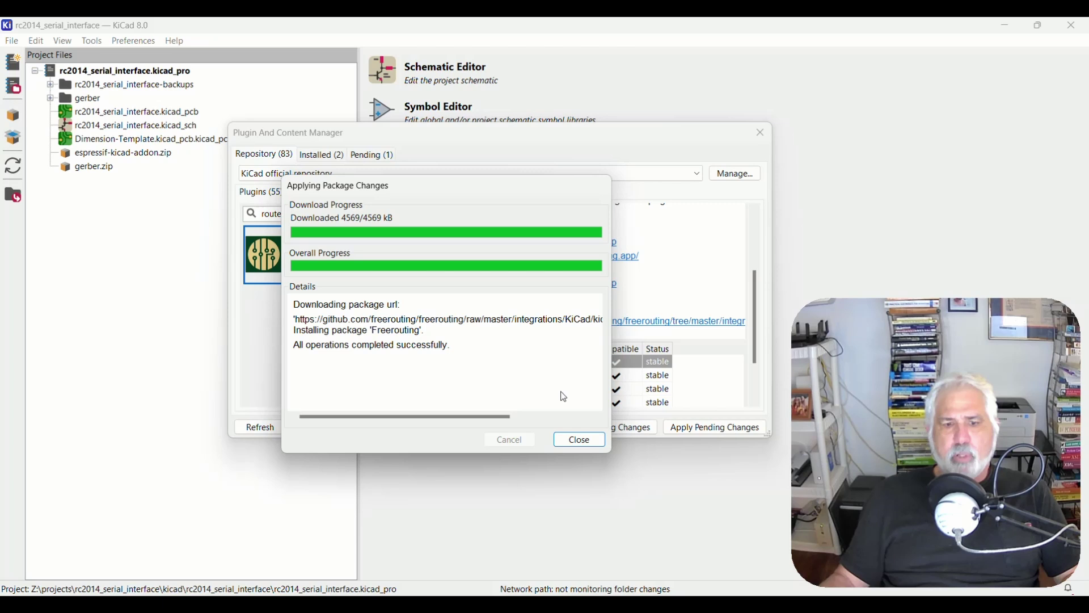
click(584, 440)
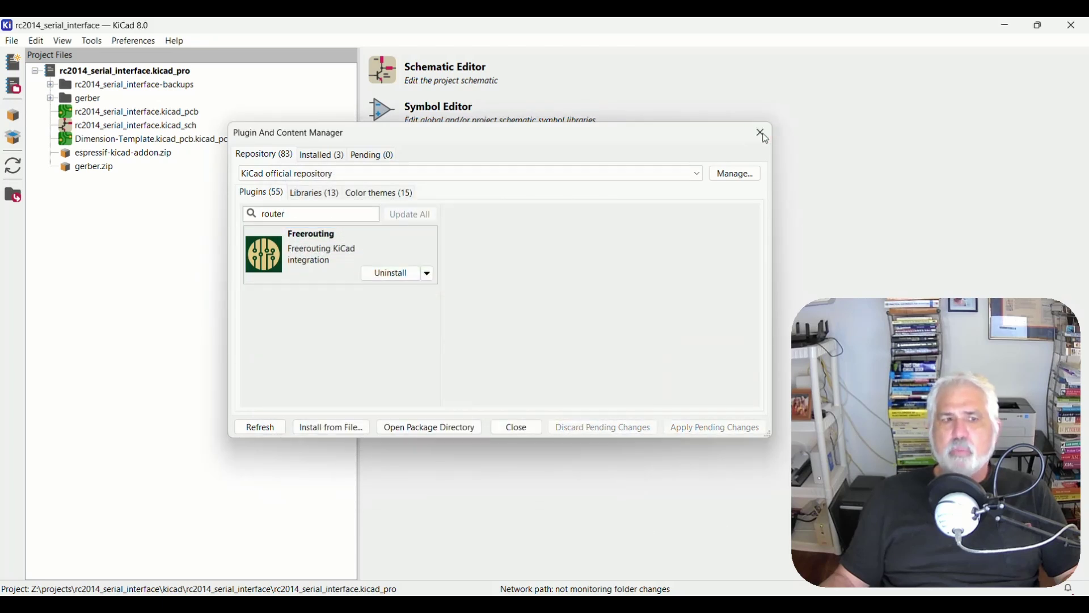
click(762, 133)
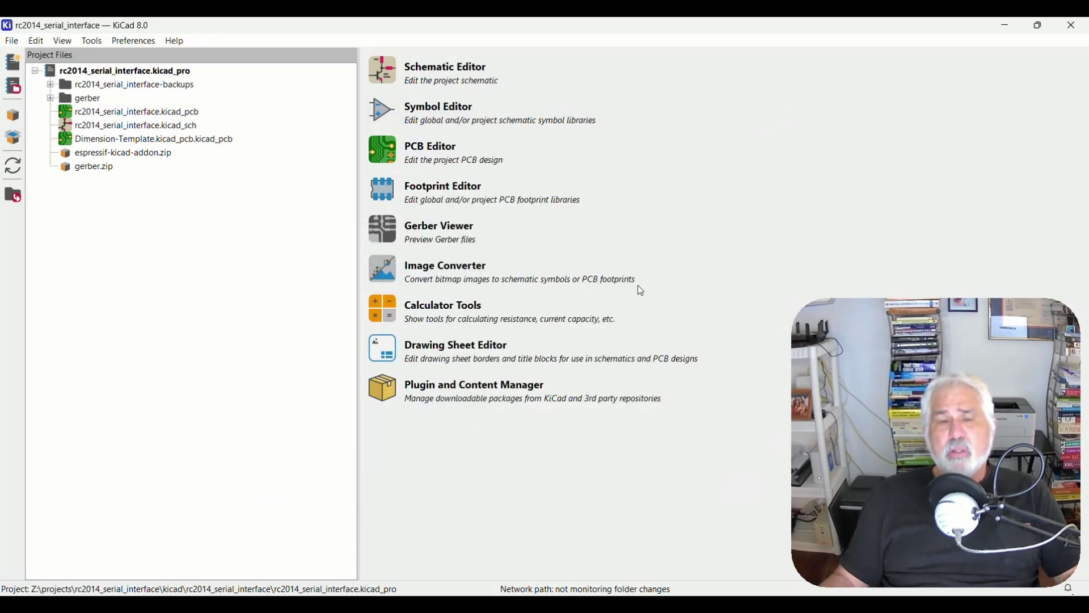
- Restart KiCad 8.0 and open rc2014_serial_interface.kicad_pcb in the PCB Editor
click(1073, 27)
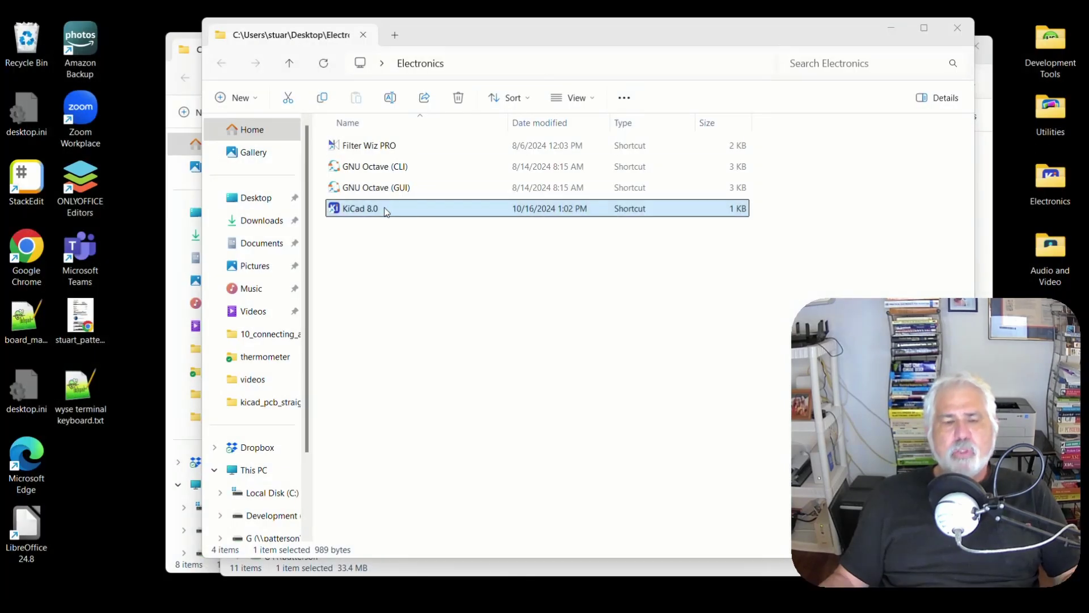
double_click(384, 209)
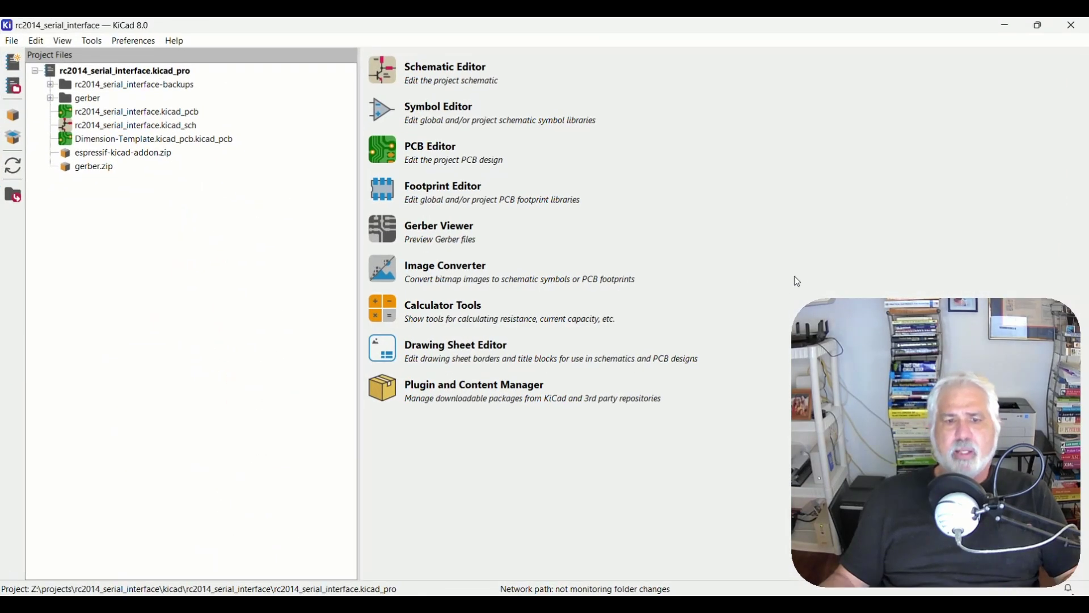
click(168, 116)
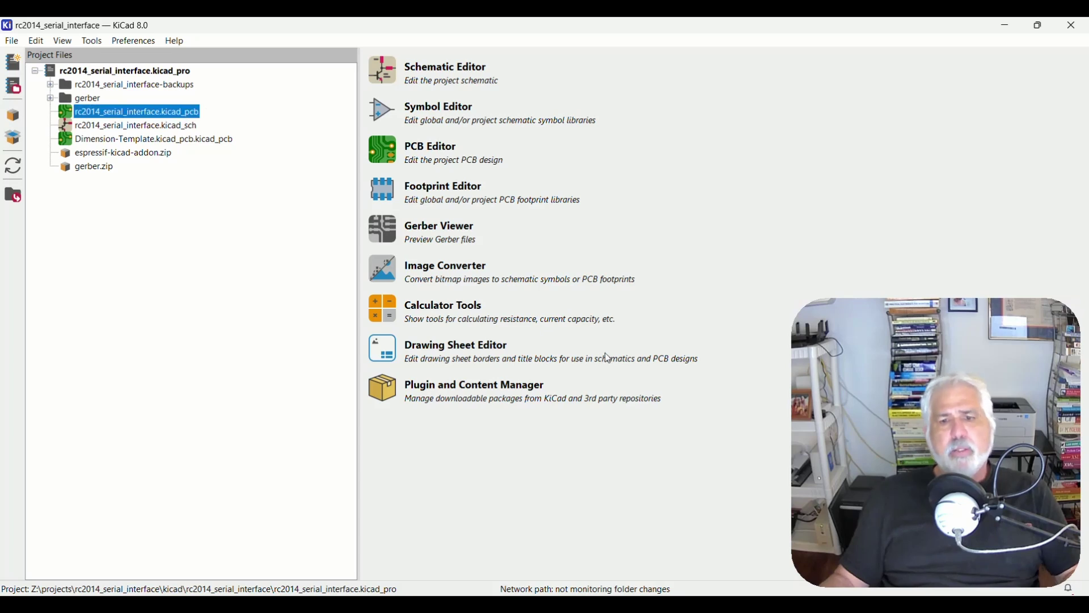
double_click(165, 113)
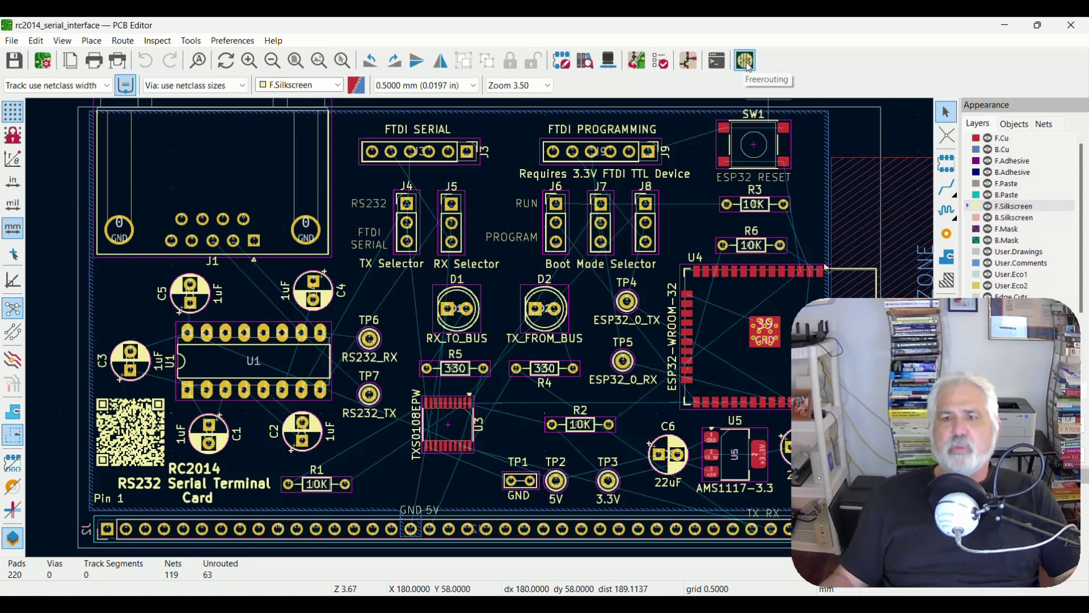
- Launch Freerouting from the PCB Editor, start autorouting with default settings, and maximise its window
click(746, 60)
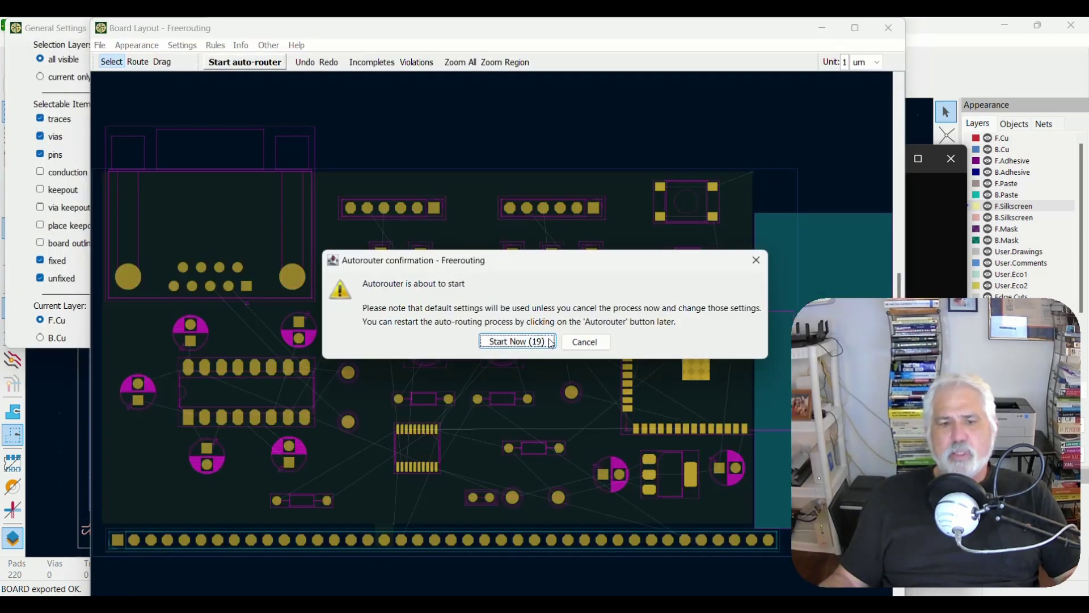
click(516, 342)
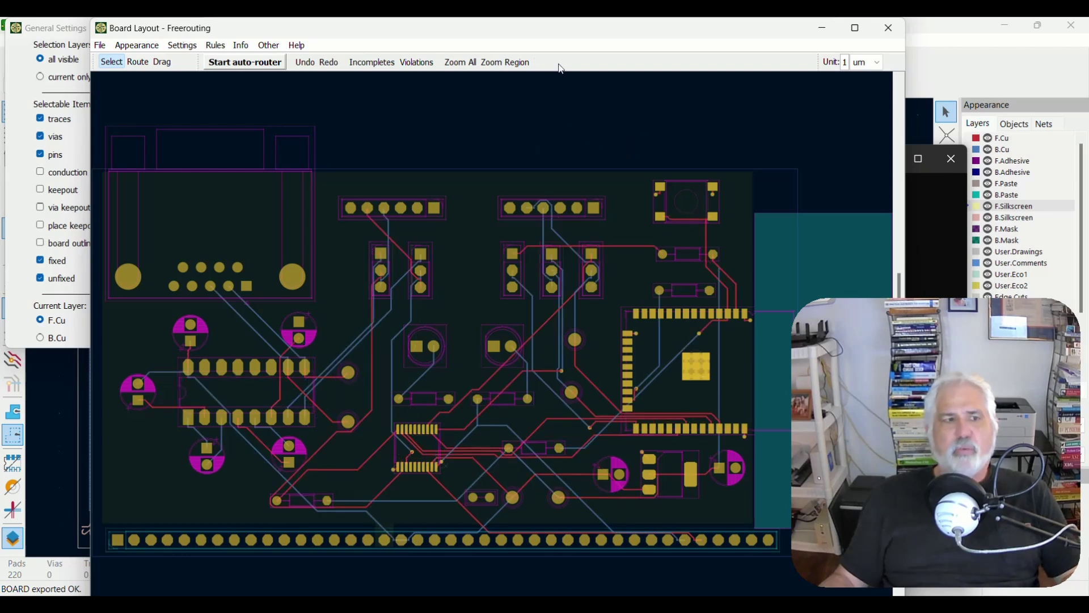
drag(539, 33, 539, 18)
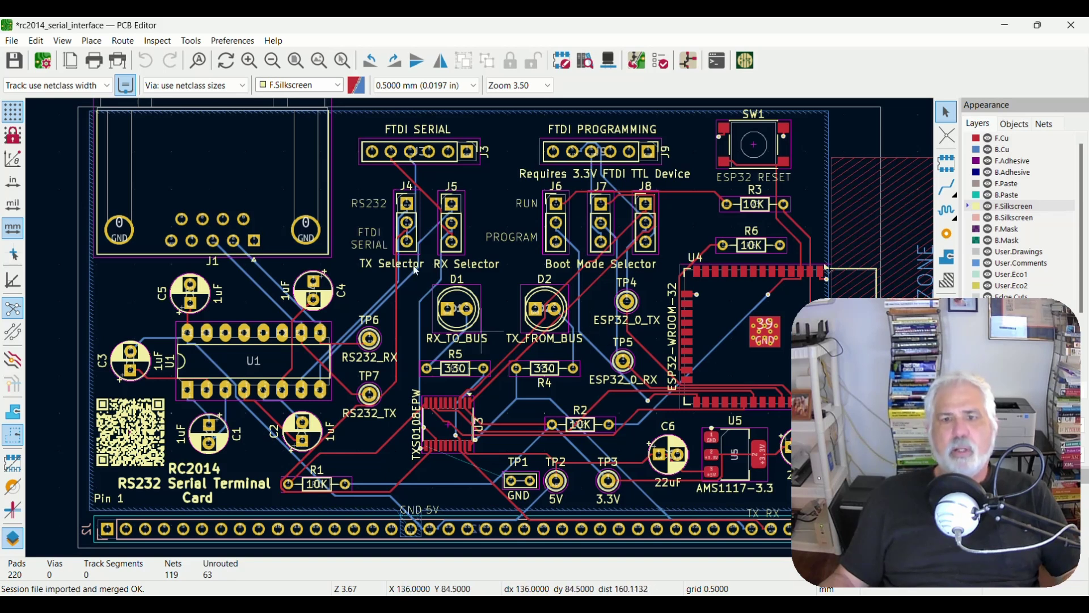
- Run DRC on the routed board, finding one keepout violation on J2 and 2 unconnected items
click(661, 61)
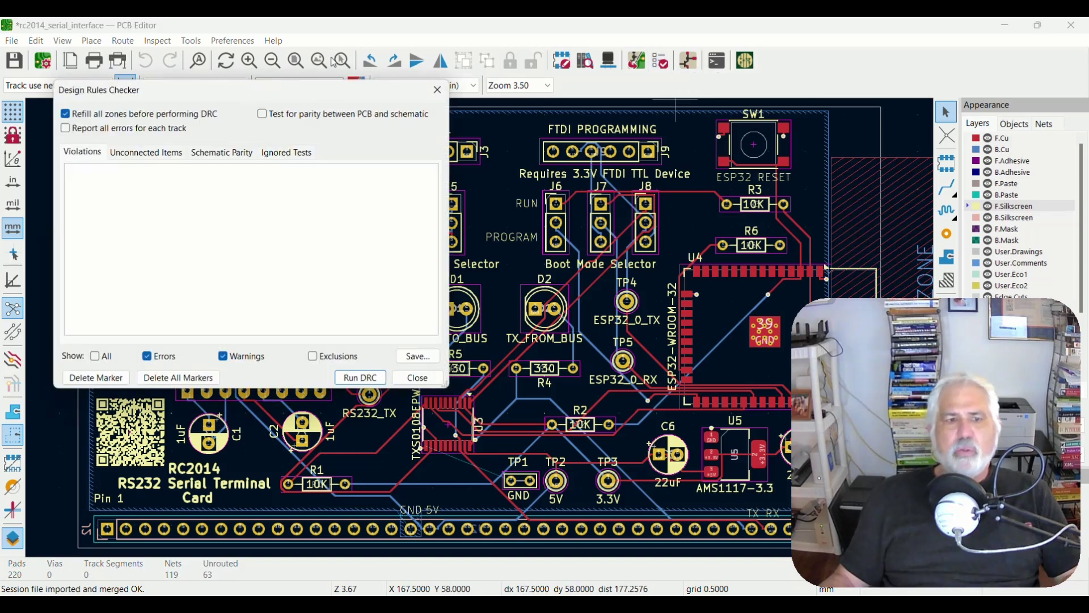
click(369, 382)
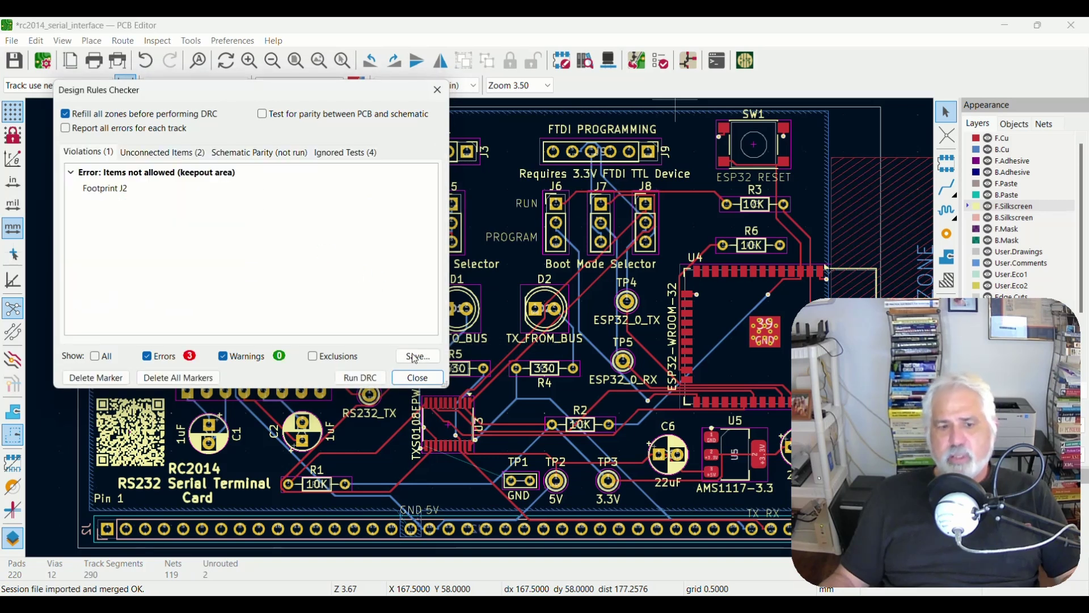
click(417, 377)
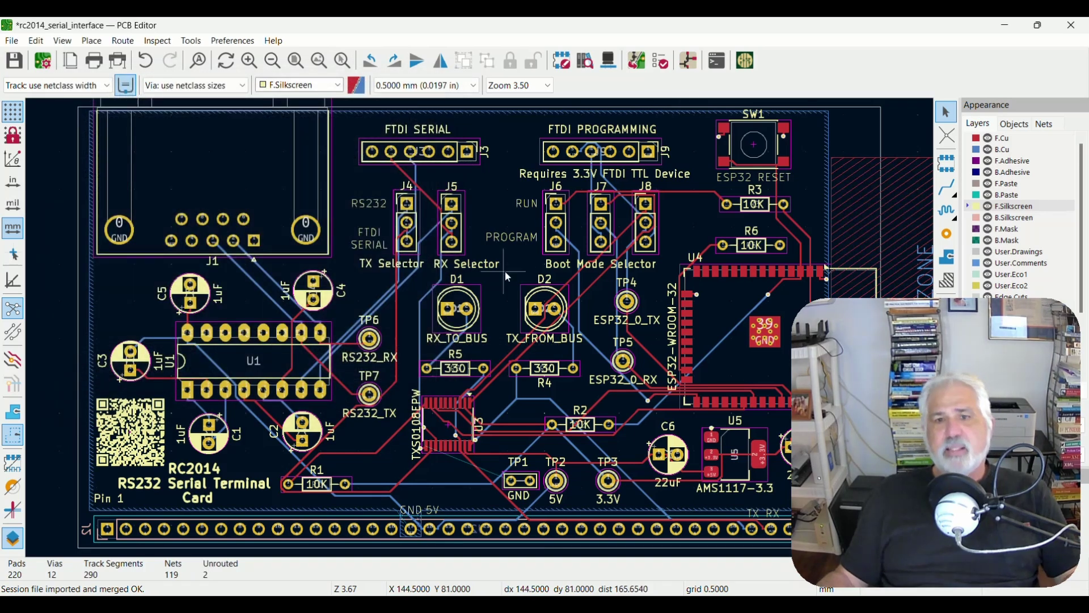